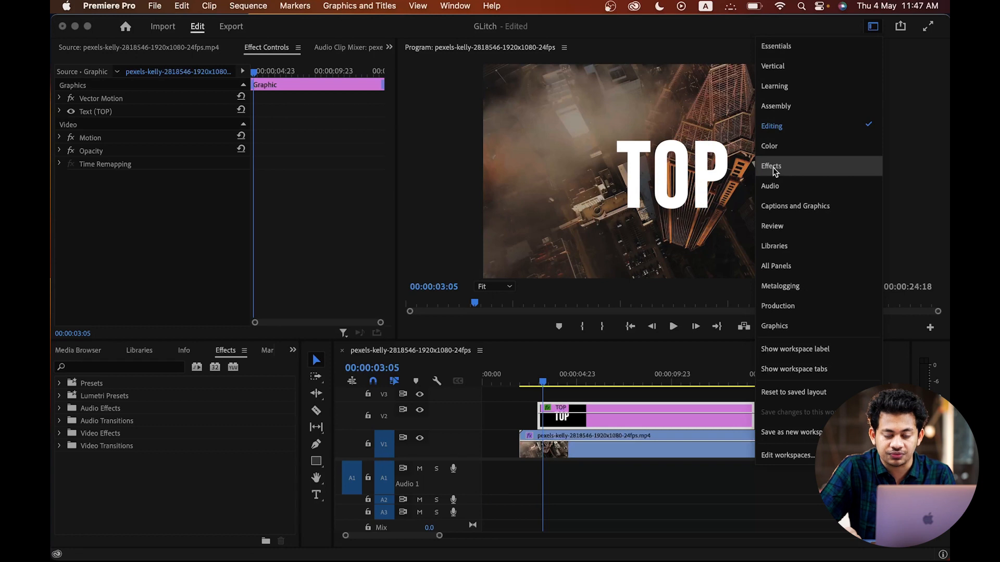
- Find the VR Digital Glitch effect, apply it to the TOP title clip, and play back the result
click(112, 368)
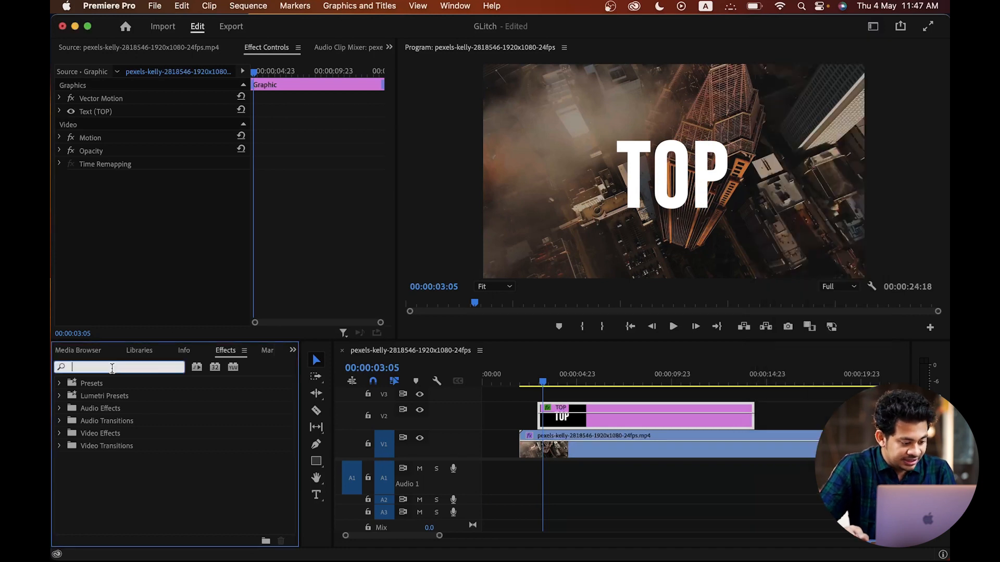
text(vr)
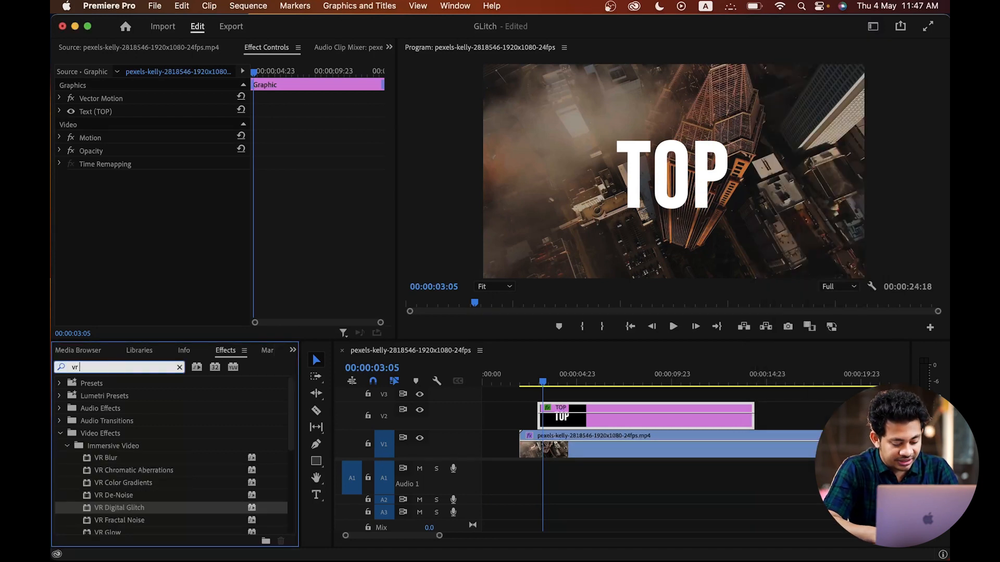
text( digi)
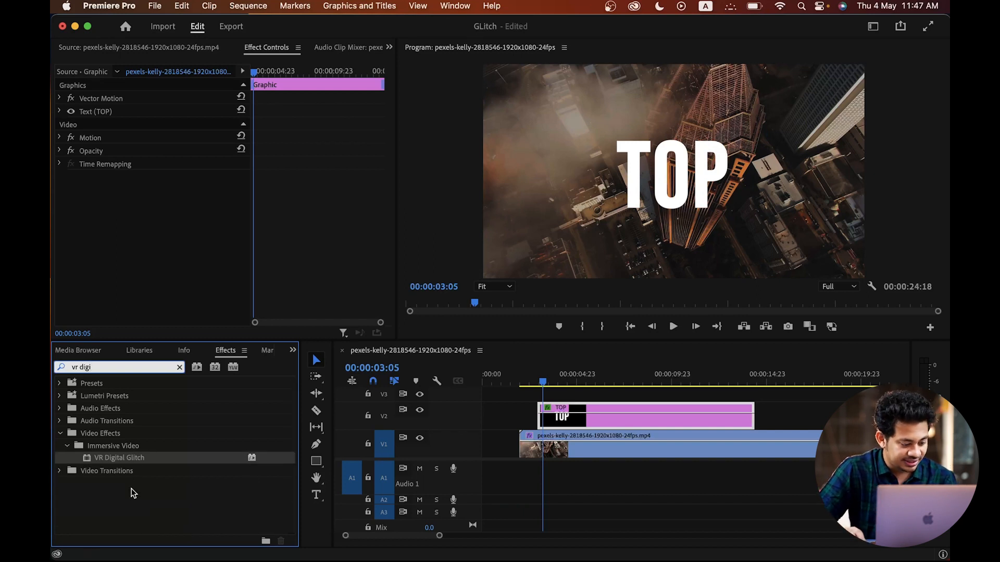
drag(121, 457, 563, 425)
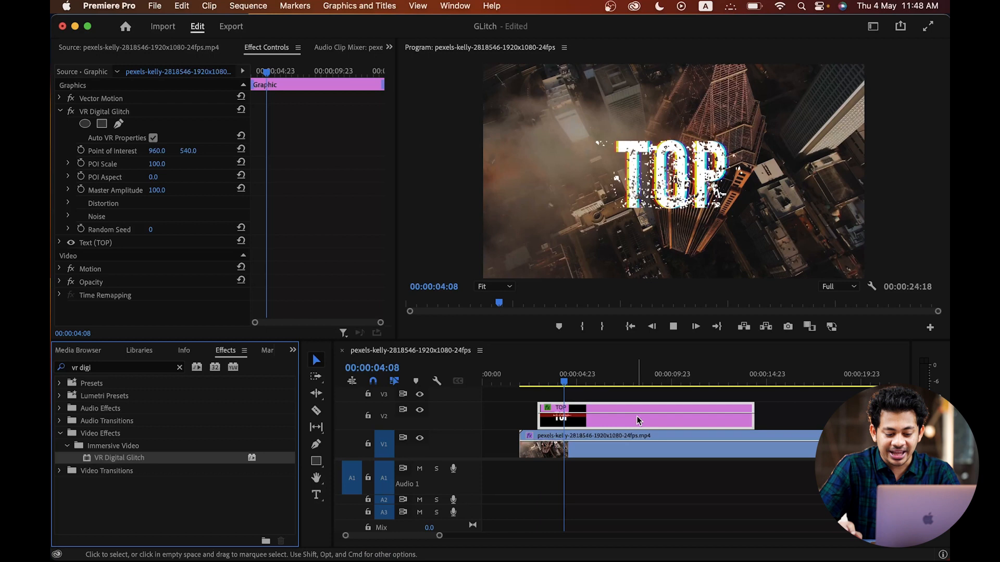
key(space)
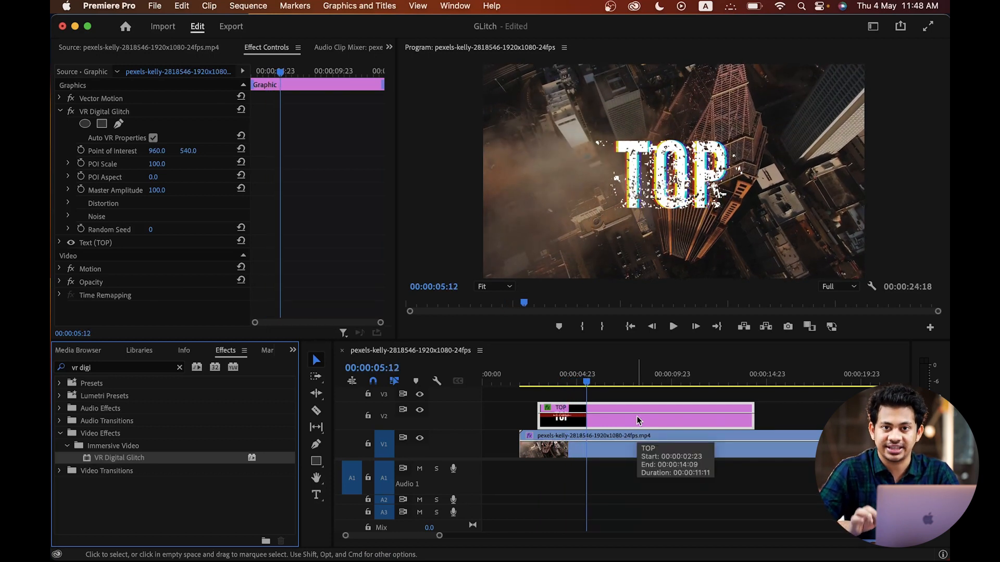
click(541, 374)
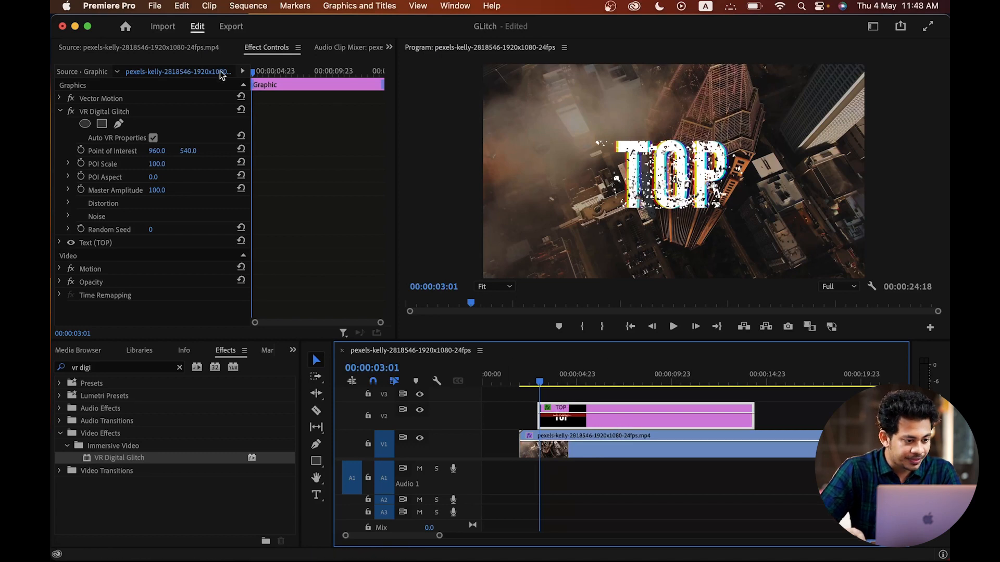
- Widen the Effect Controls panel and make it taller to give the effect's keyframe area more room
click(270, 47)
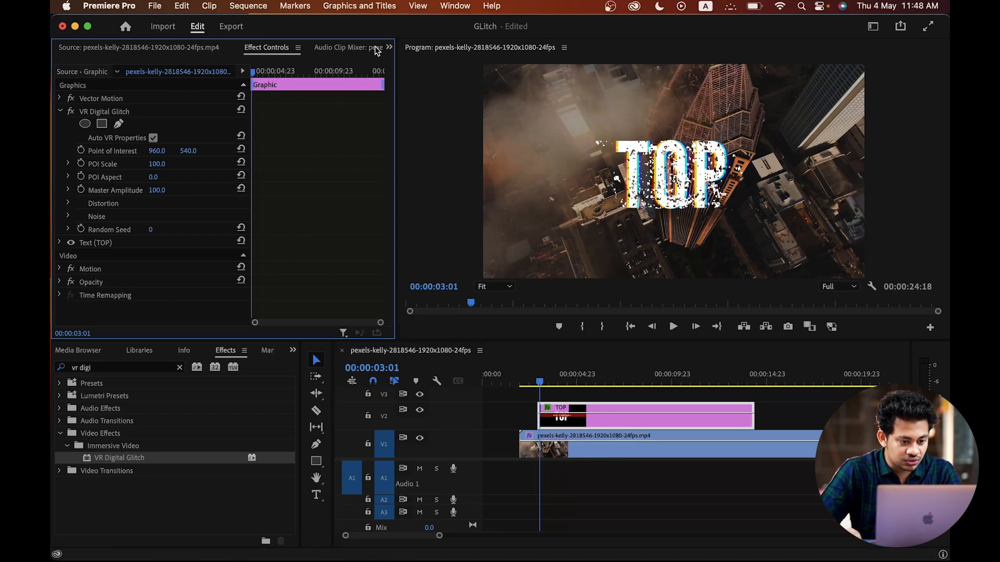
click(389, 48)
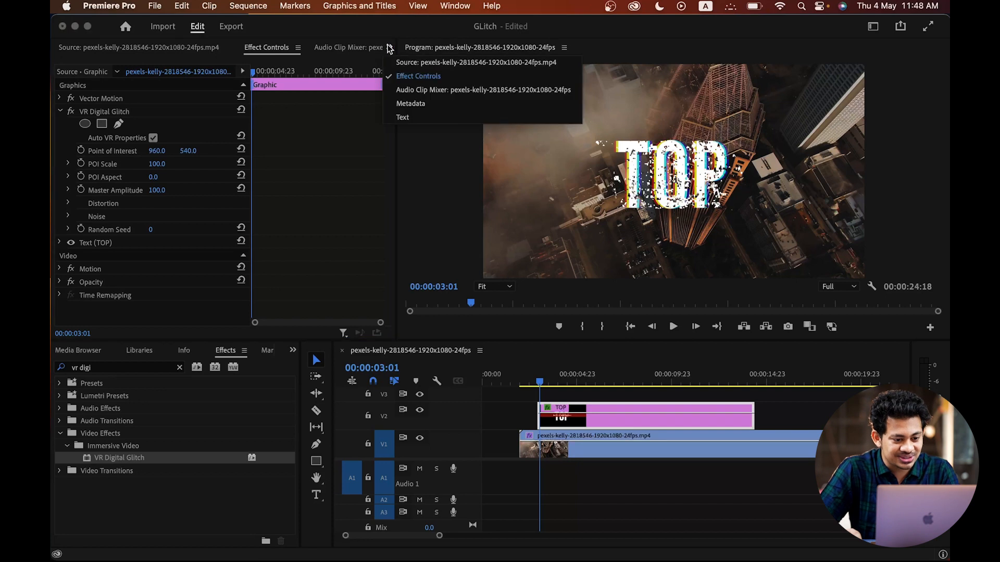
click(452, 76)
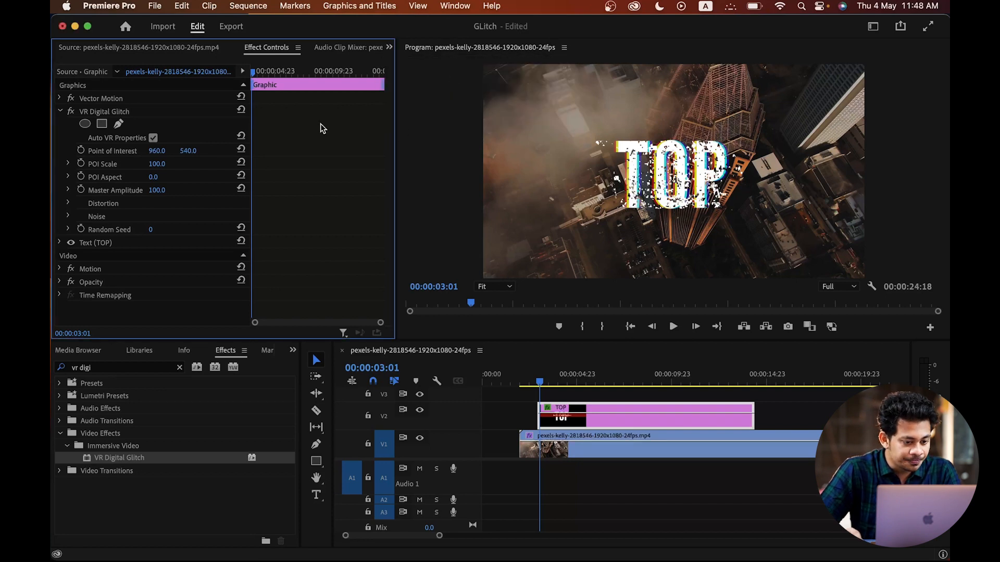
drag(396, 109, 475, 109)
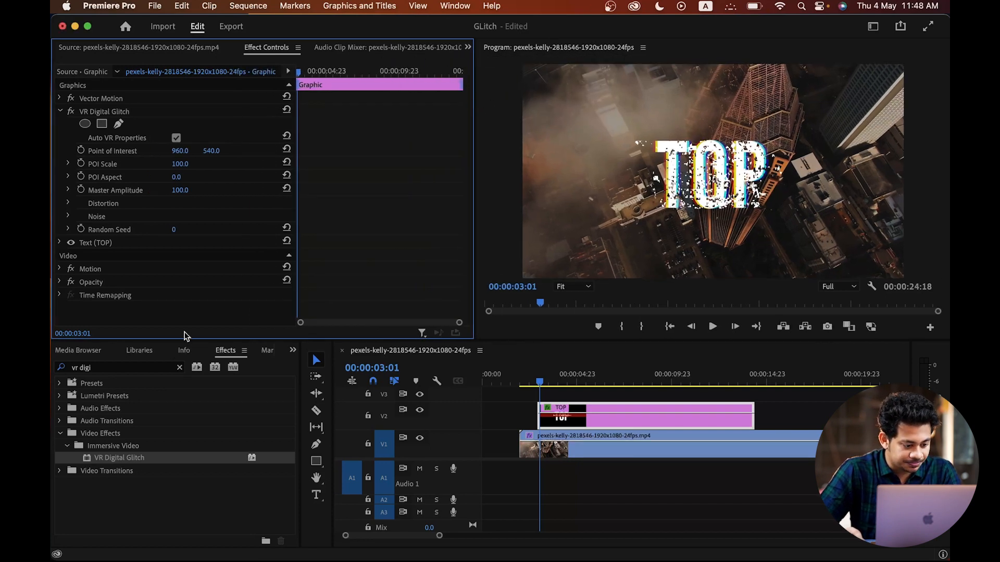
drag(185, 339, 185, 397)
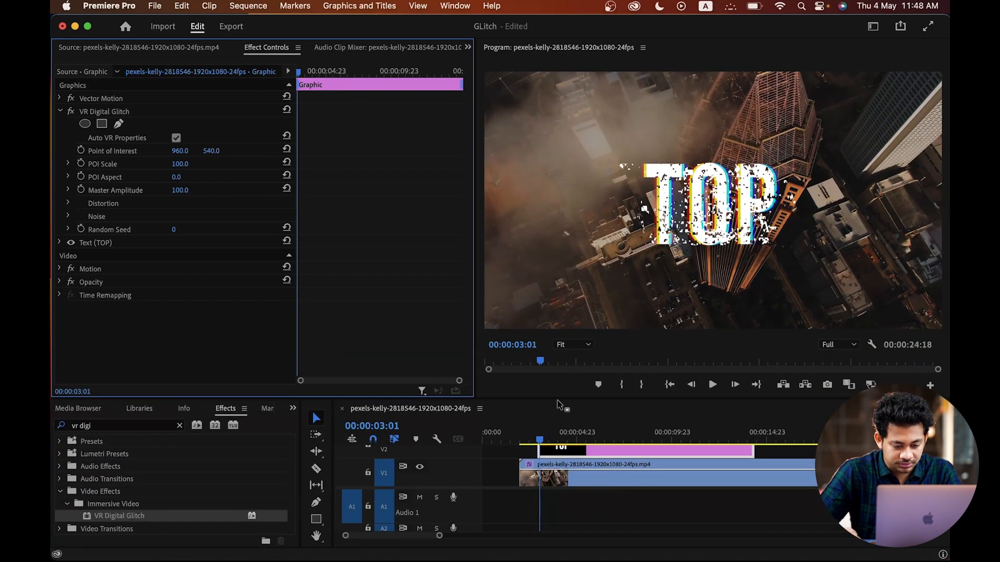
drag(559, 397, 560, 363)
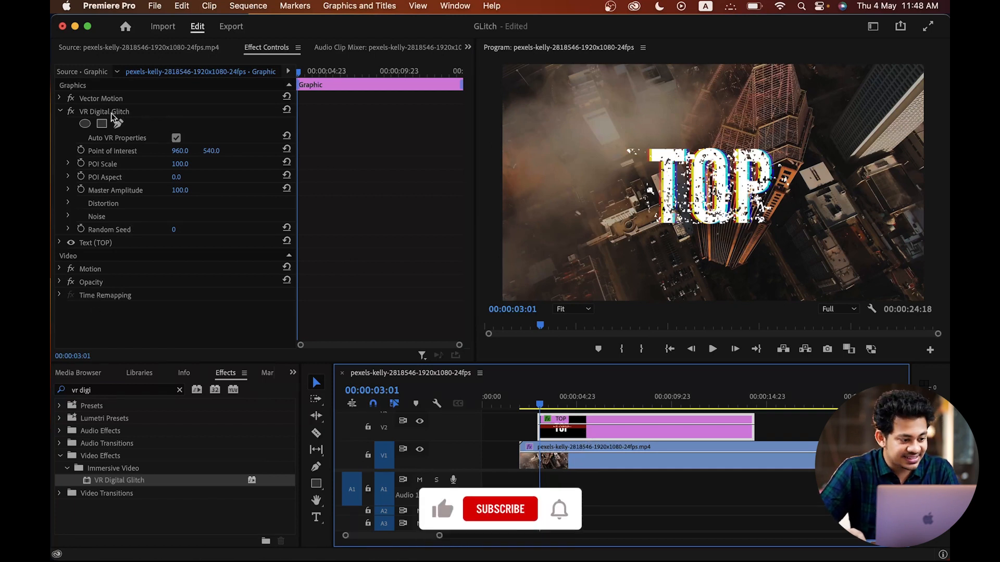
- Enable keyframing for VR Digital Glitch's Master Amplitude at the clip's start, 00:00:02:23, with a value of 100
click(58, 112)
click(58, 112)
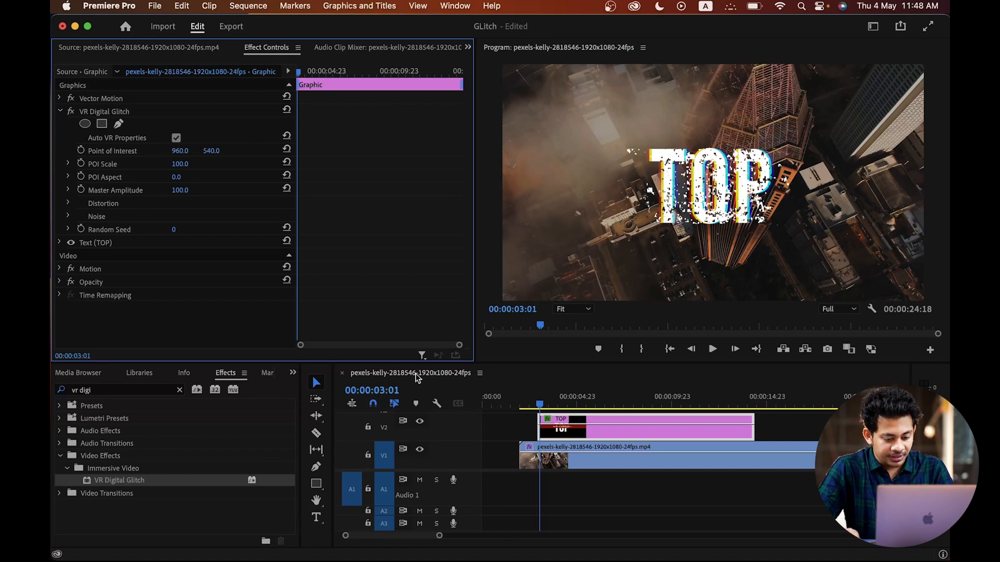
drag(300, 79, 233, 68)
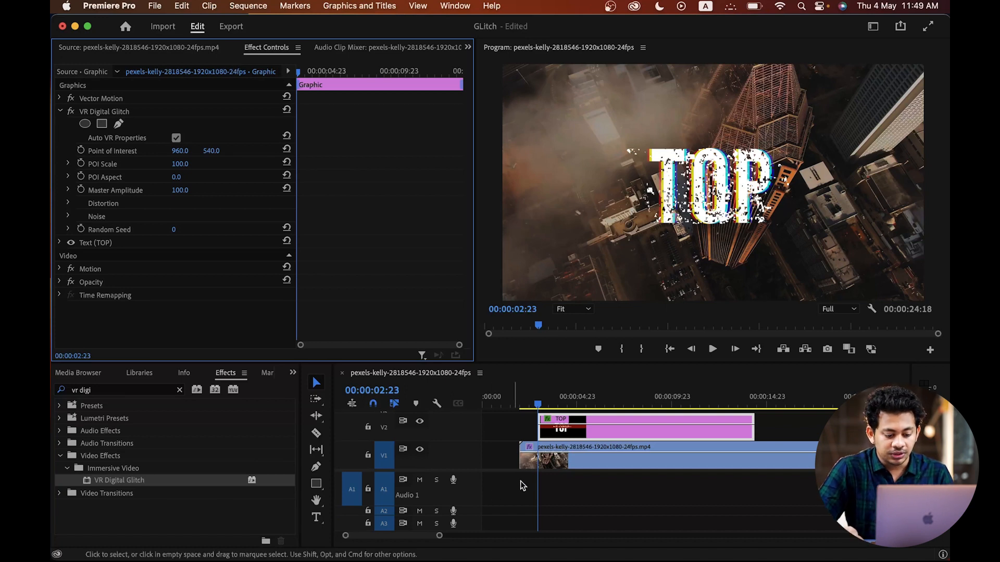
click(302, 72)
mouse_move(313, 70)
mouse_down()
mouse_move(277, 65)
mouse_move(305, 71)
mouse_up()
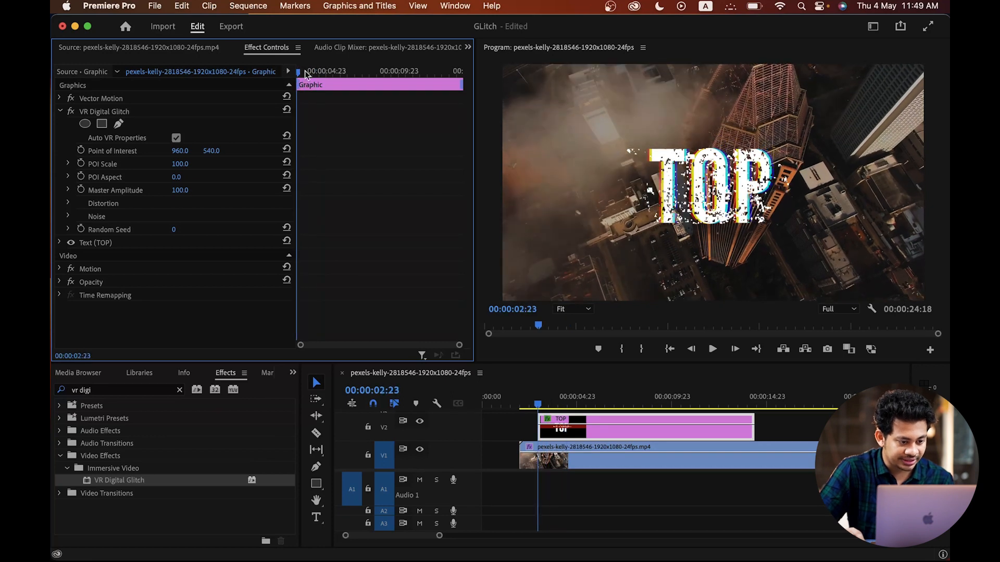
click(82, 191)
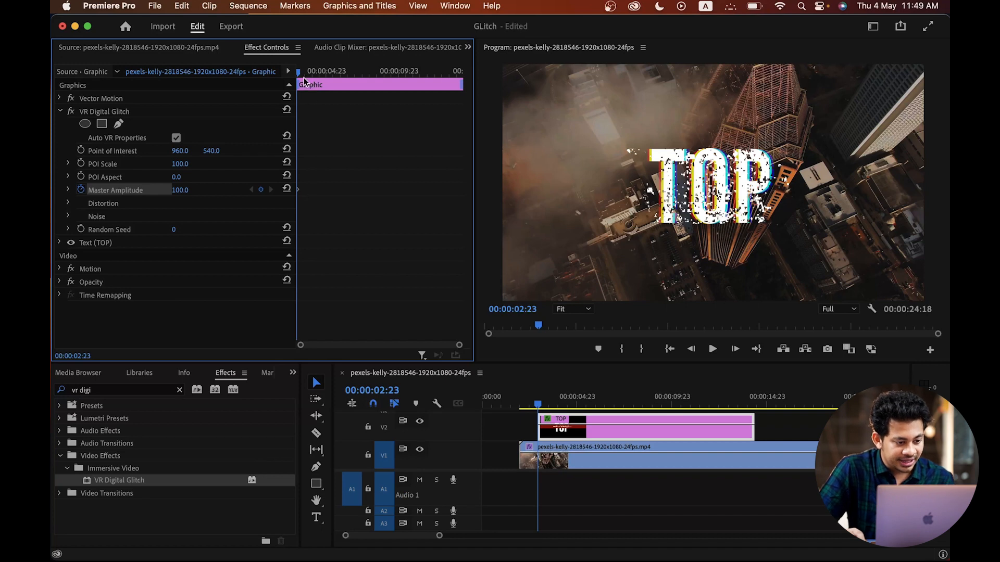
- Add a second Master Amplitude keyframe with a value of 0 at 00:00:03:08
drag(299, 75, 305, 75)
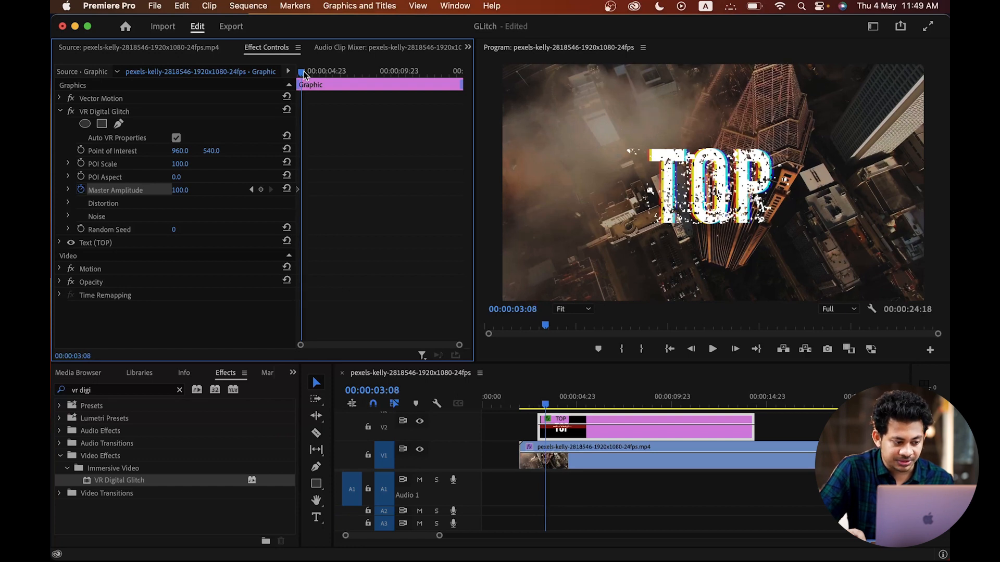
click(181, 191)
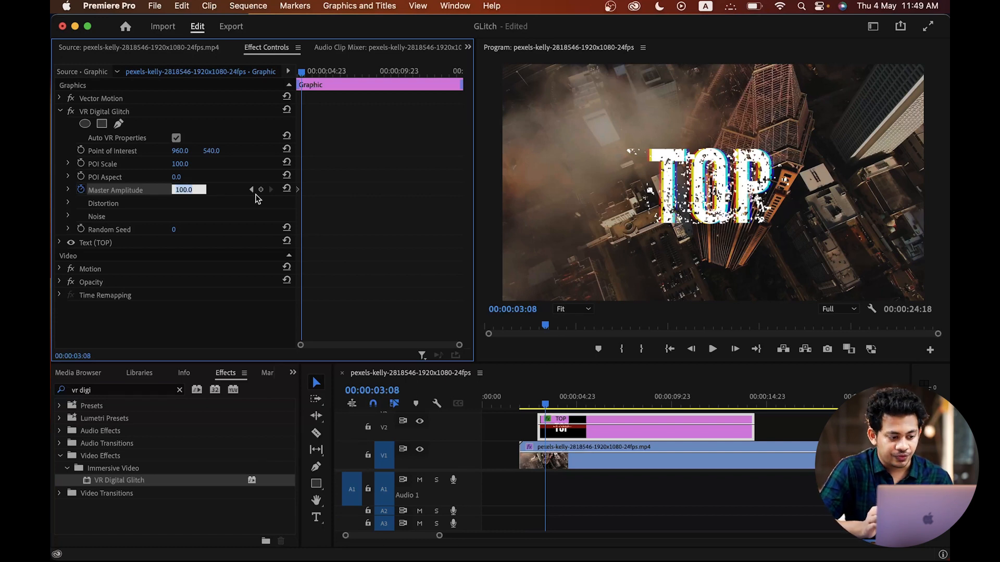
text(0)
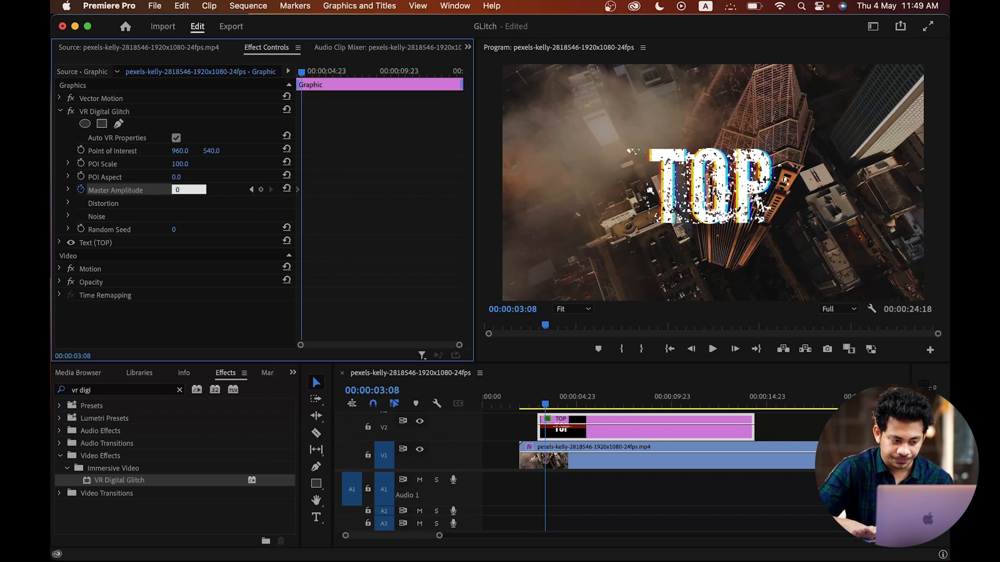
key(Return)
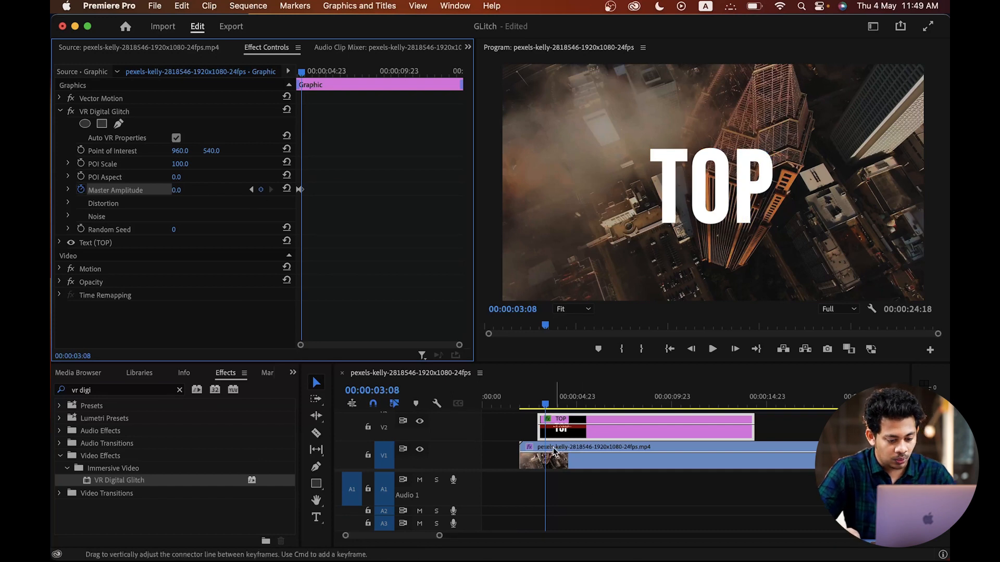
- Scrub and play through the Master Amplitude keyframes to review the glitch, returning the playhead to the clip's start
key(space)
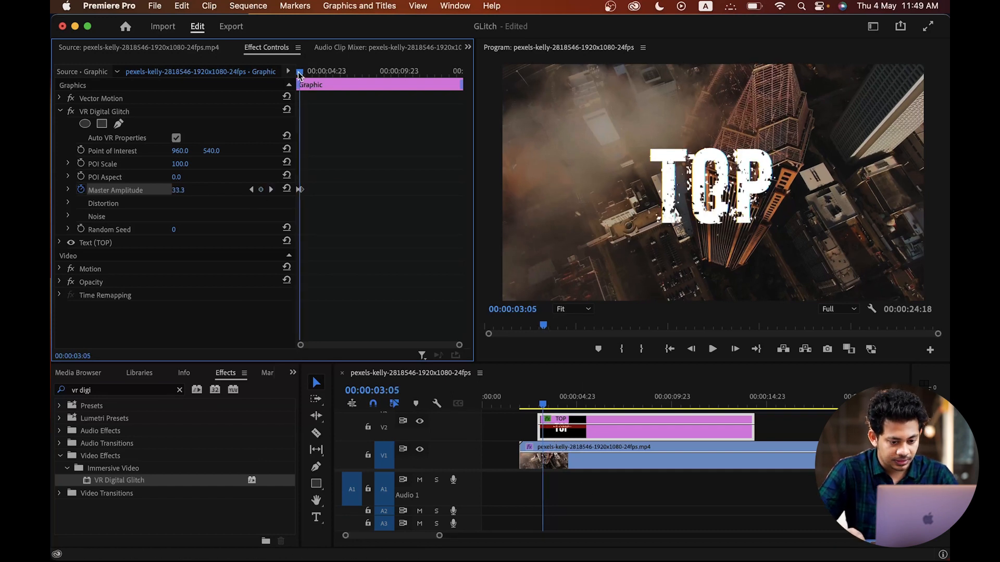
key(space)
mouse_move(309, 71)
mouse_down()
mouse_move(258, 75)
mouse_move(311, 79)
mouse_up()
key(space)
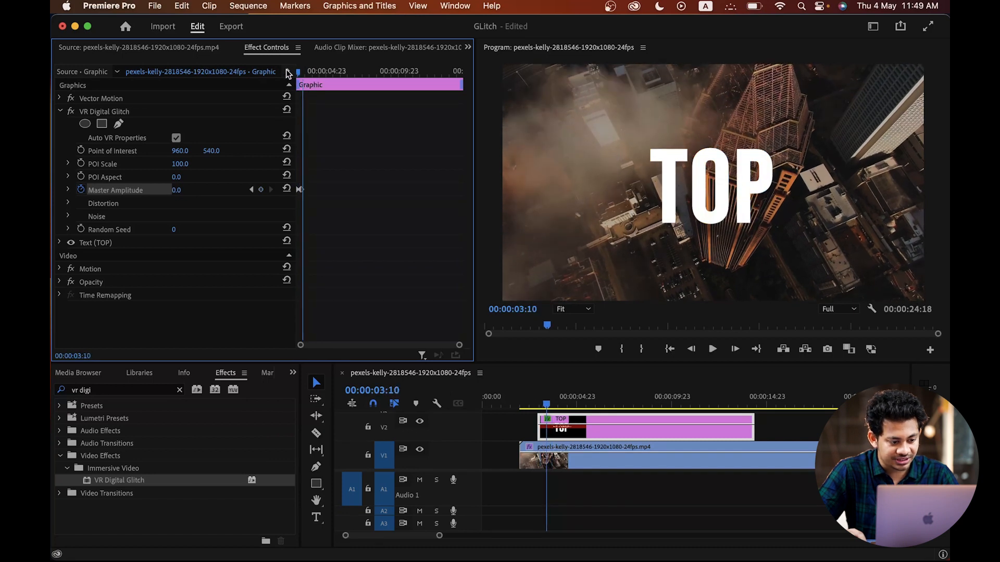
drag(288, 74, 263, 77)
- Try shifting both Master Amplitude keyframes about four frames later, so the first sits near 00:00:03:03
key(=)
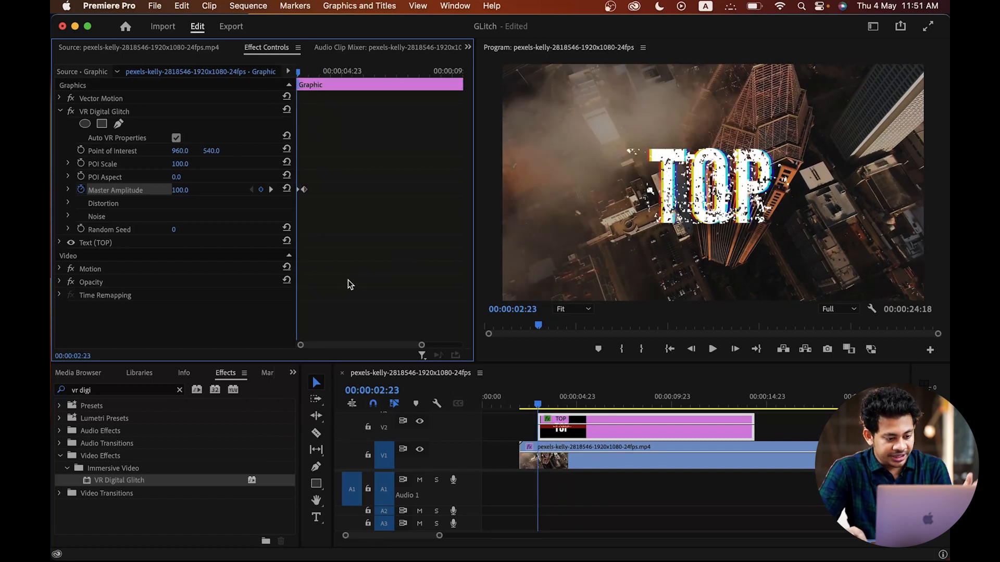
drag(420, 346, 374, 342)
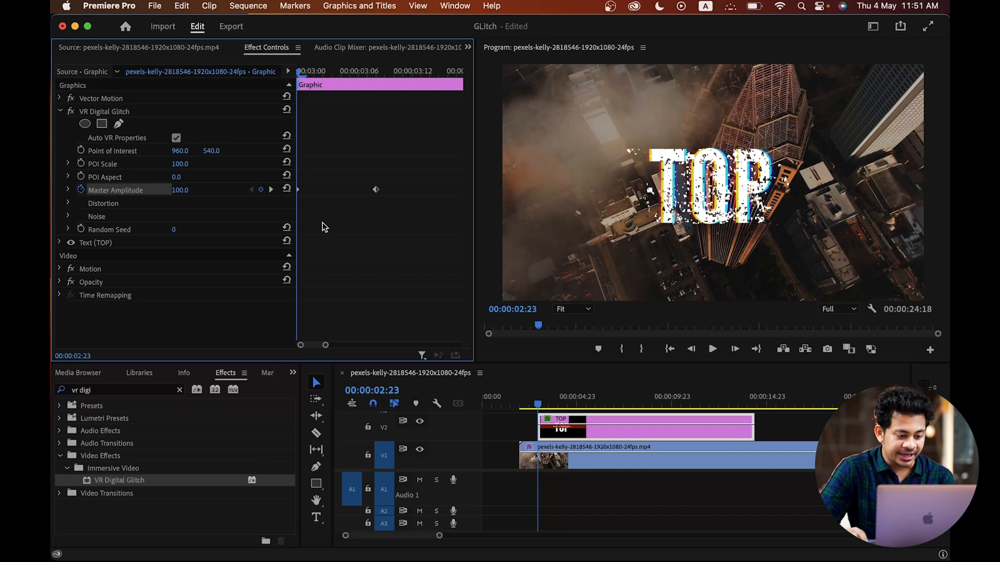
drag(386, 167, 284, 213)
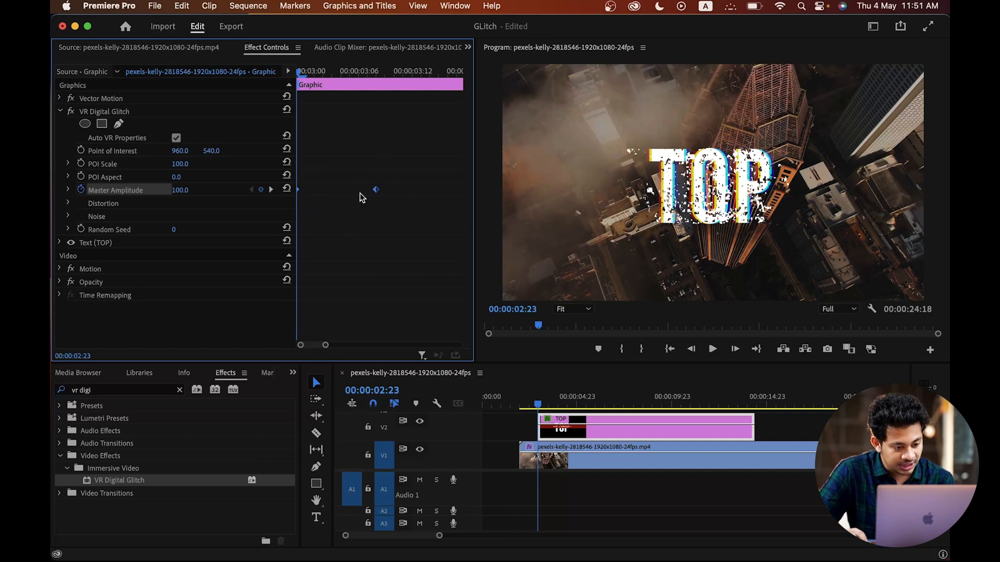
drag(380, 194, 416, 193)
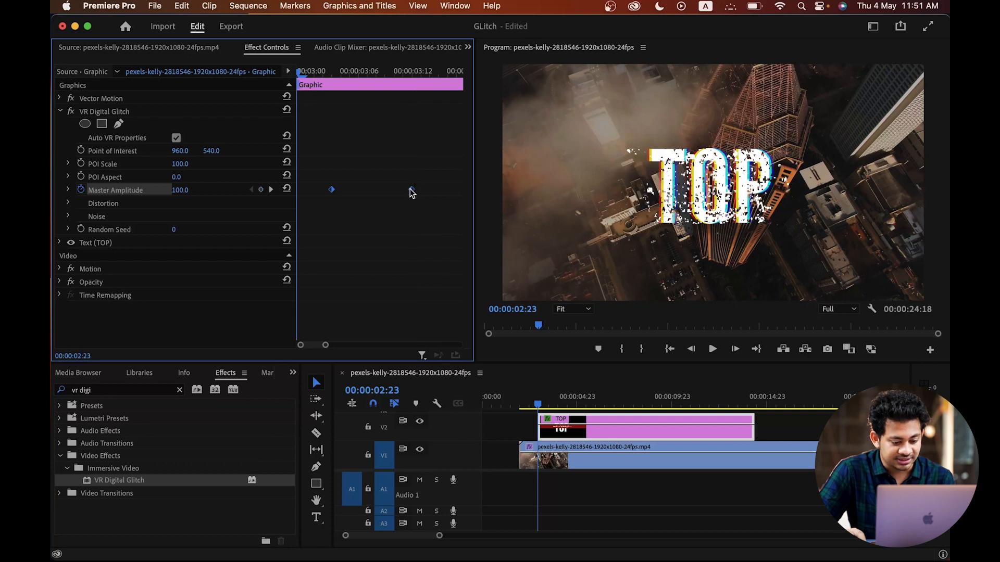
- Play the title twice from near its beginning to review the timing of the delayed glitch
click(317, 70)
key(space)
key(space)
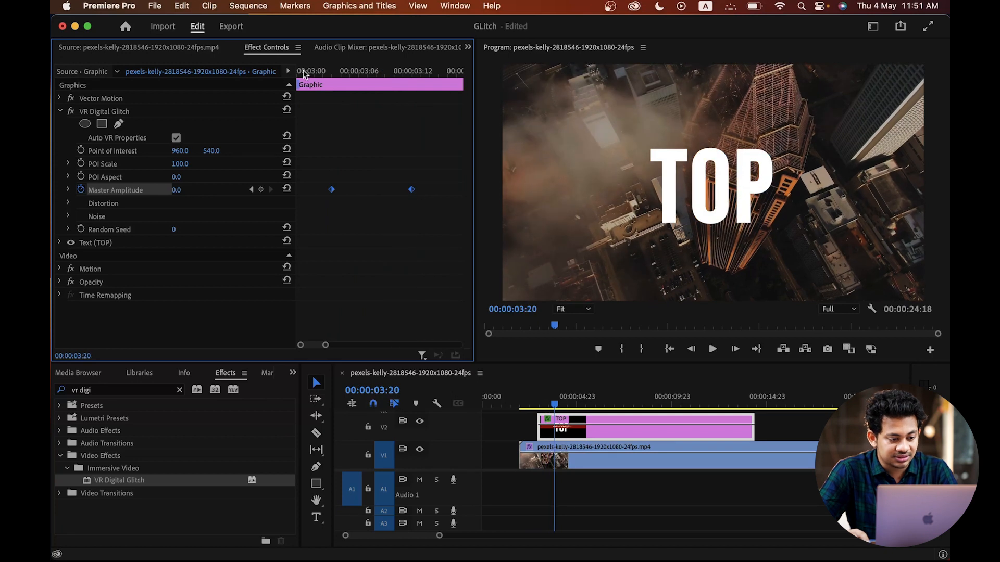
click(305, 74)
key(space)
key(space)
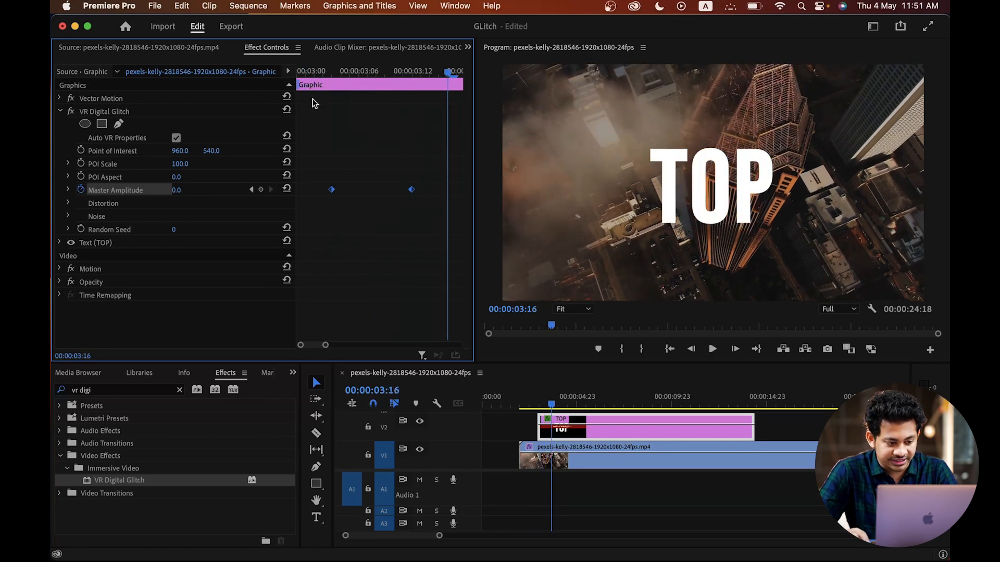
- Move both Master Amplitude keyframes back so the first sits at the clip's start, and replay the title
drag(320, 177, 434, 228)
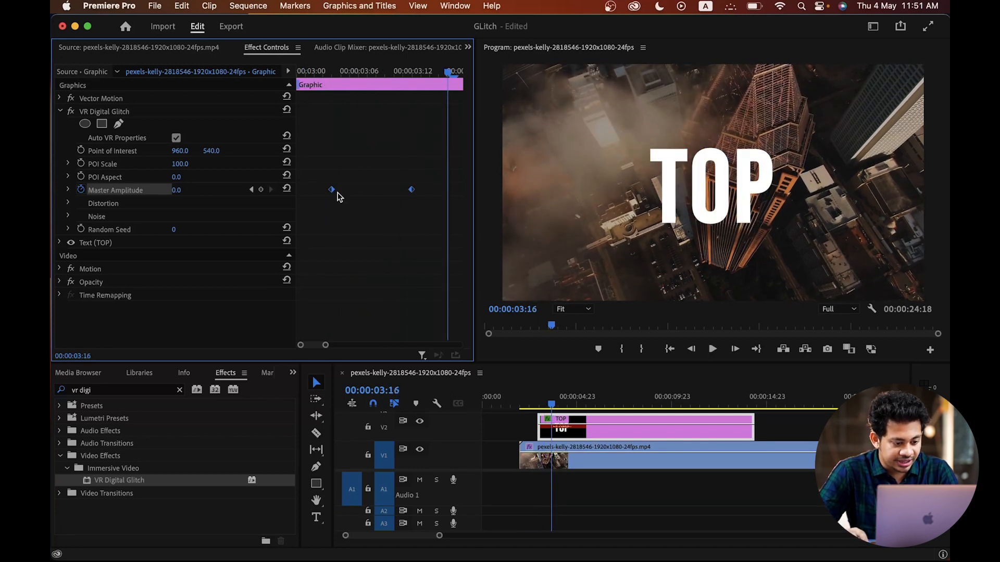
drag(333, 192, 269, 191)
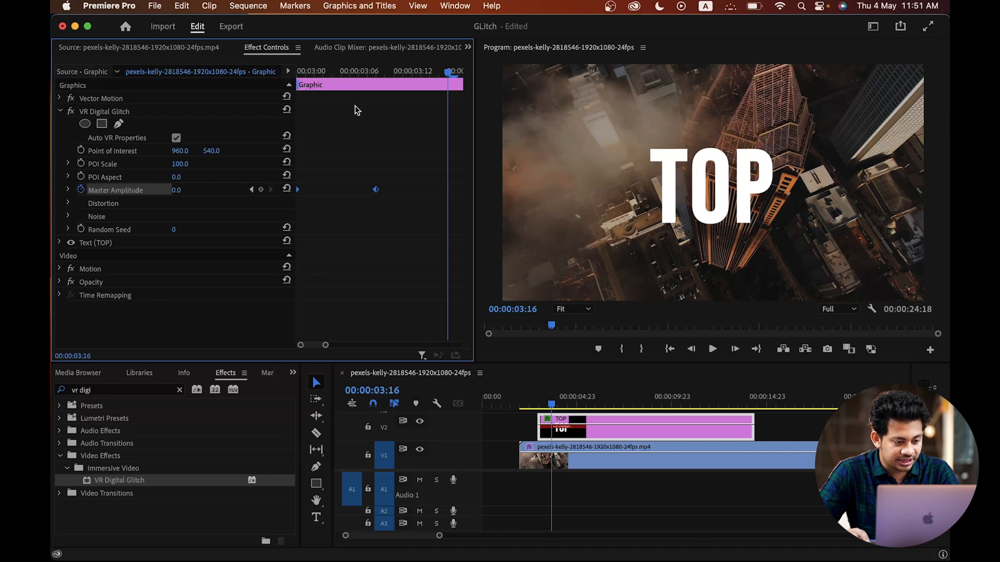
click(342, 71)
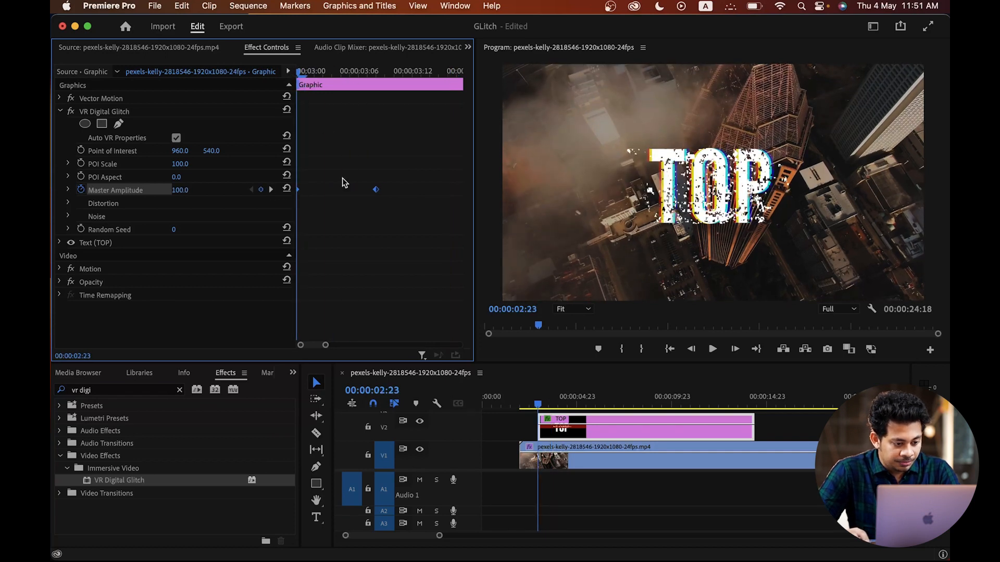
key(space)
key(space)
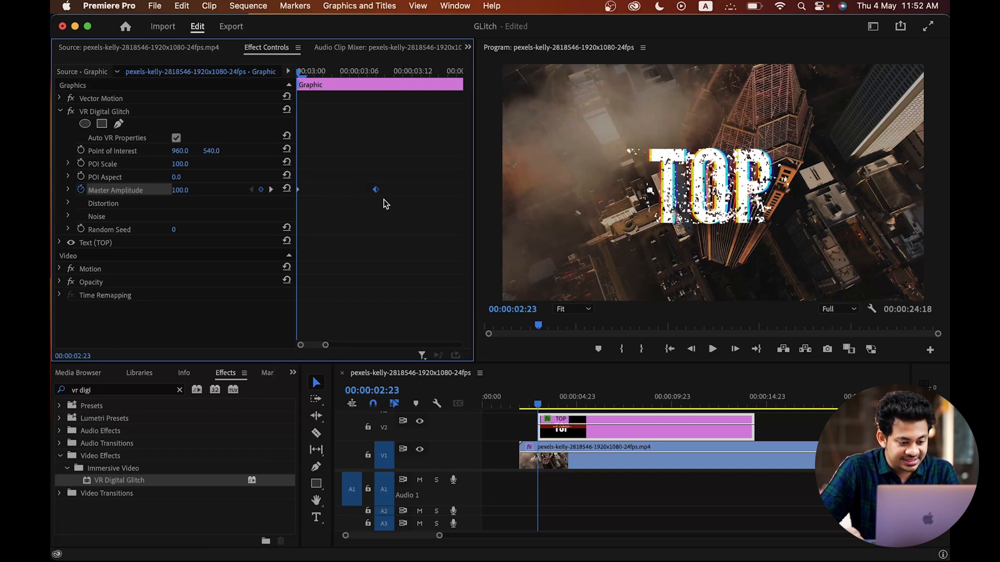
- Move the second Master Amplitude keyframe earlier to about 00:00:03:03 and replay the shortened glitch from the clip's start
drag(375, 190, 331, 191)
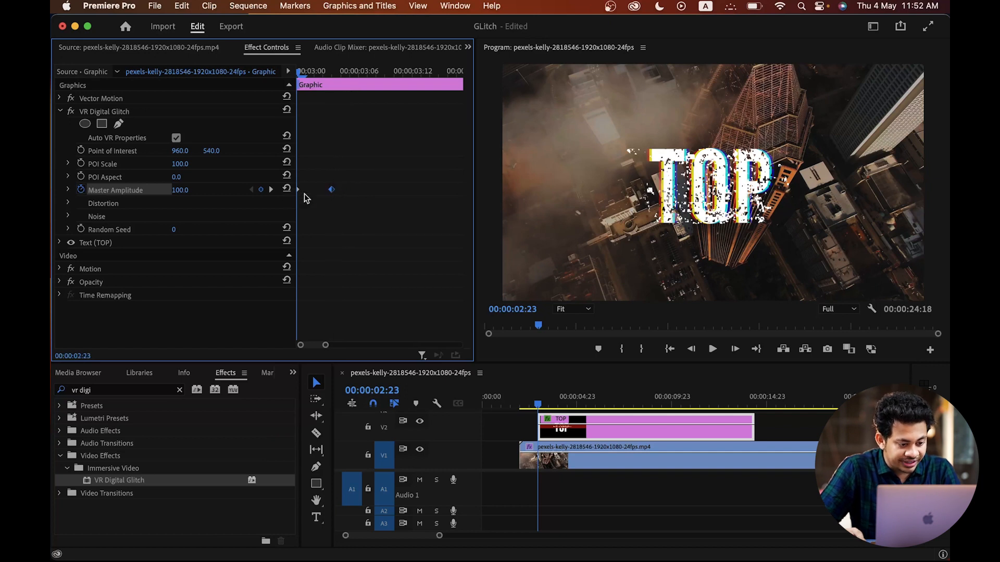
drag(335, 71, 294, 71)
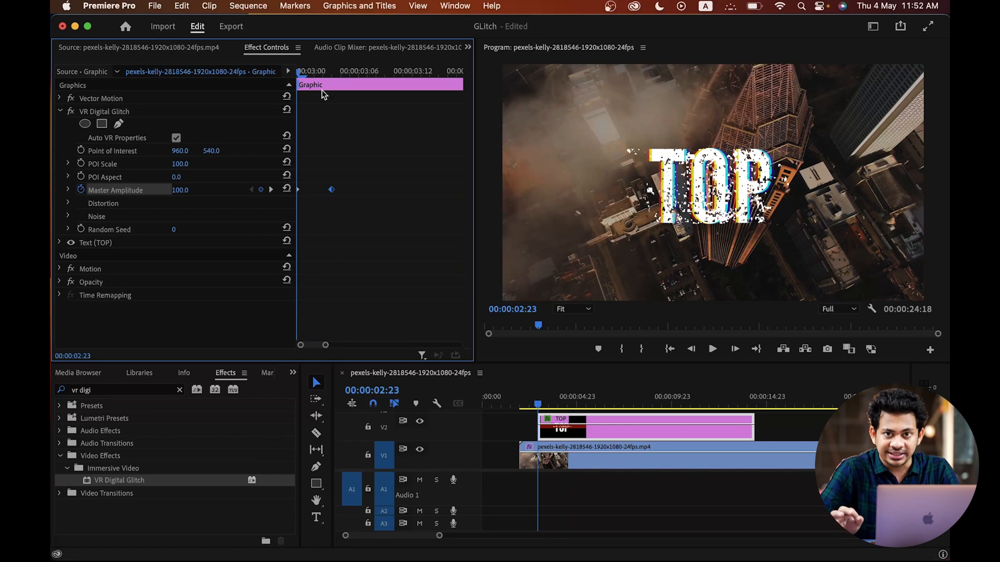
key(space)
key(space)
drag(334, 70, 231, 65)
key(space)
key(space)
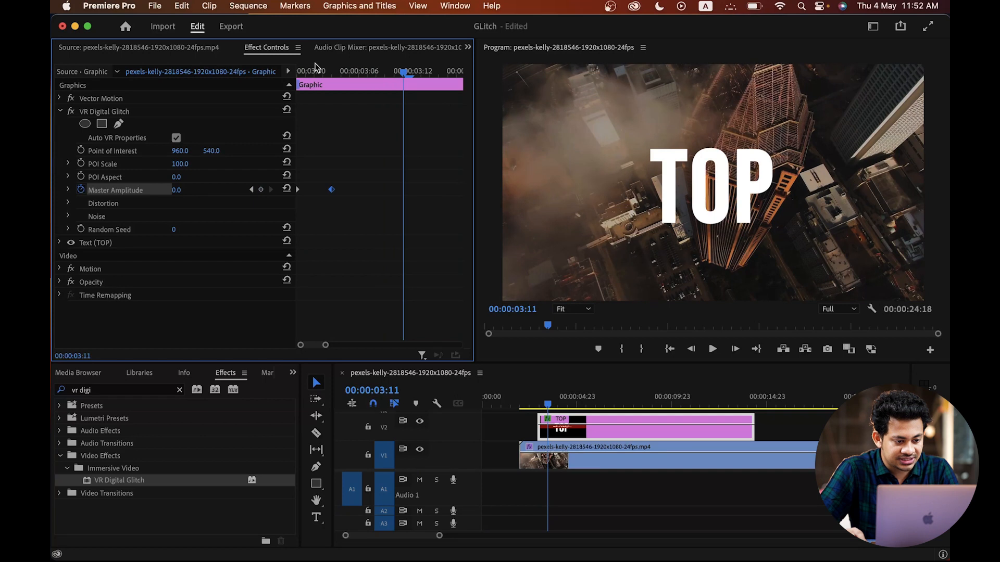
- Replay the shortened glitch once more from the start of the TOP title
drag(315, 68, 212, 74)
key(space)
key(space)
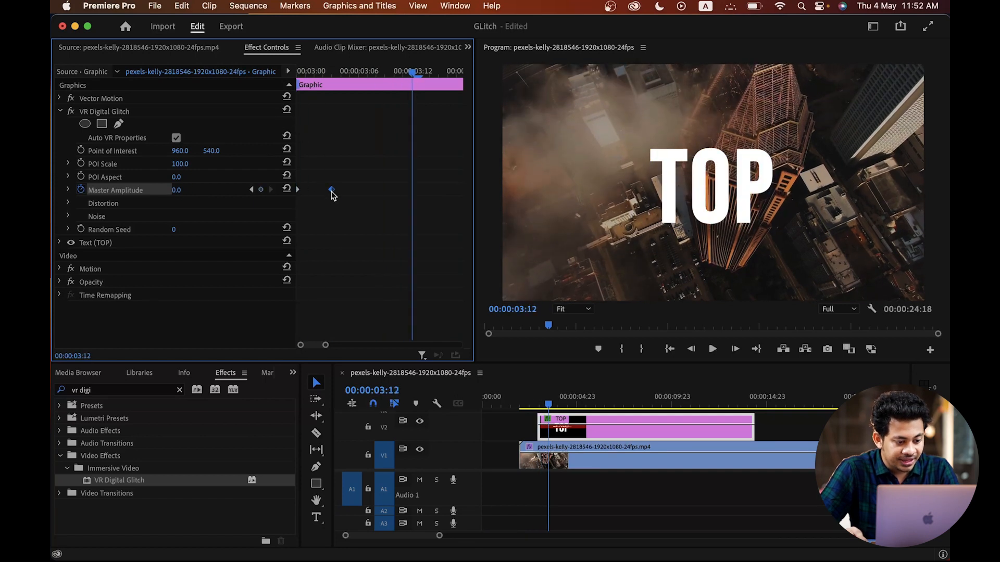
- Move the second Master Amplitude keyframe to about 00:00:03:10 and replay the longer glitch from the title's start
drag(332, 191, 393, 189)
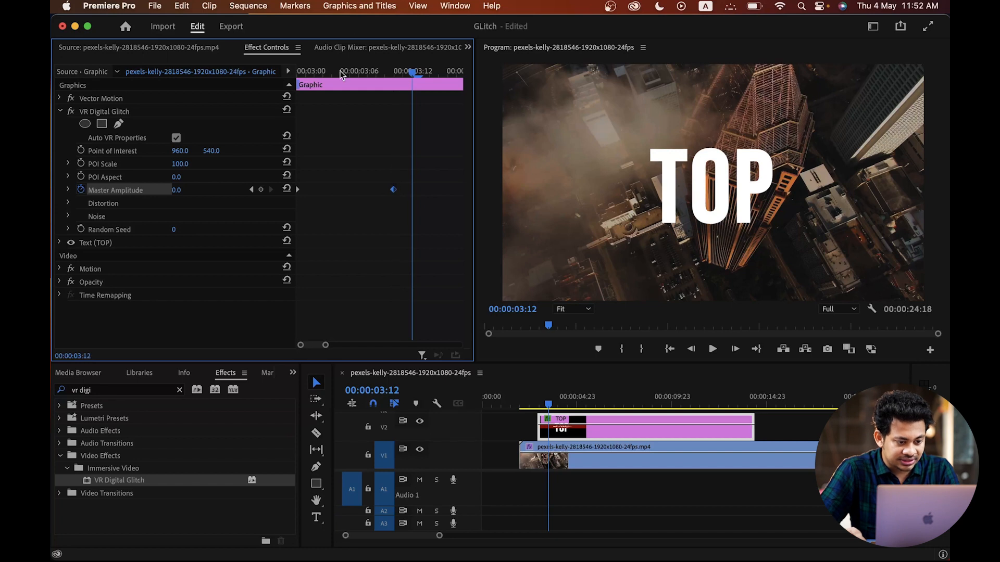
key(Up)
key(Left)
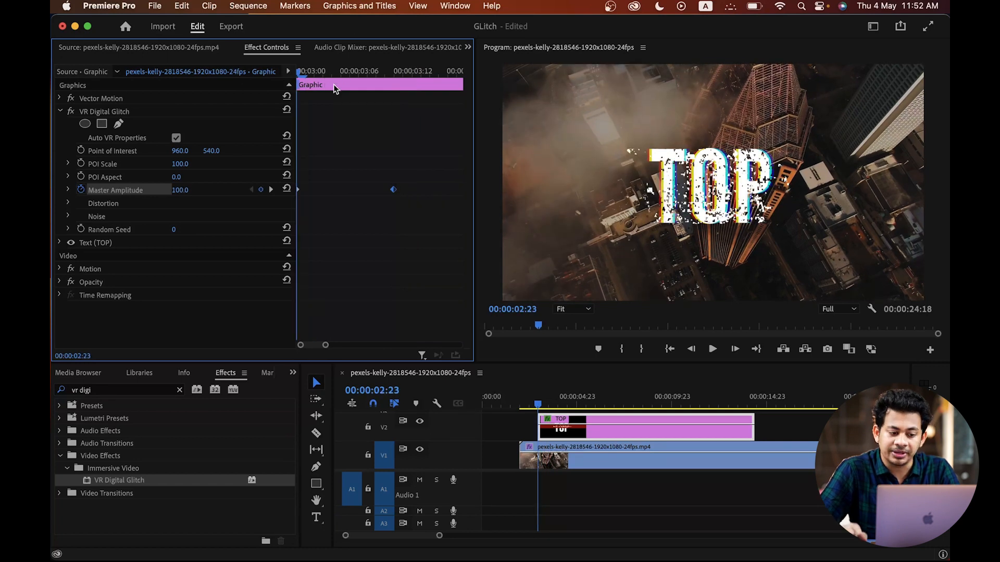
key(space)
key(space)
drag(343, 71, 185, 74)
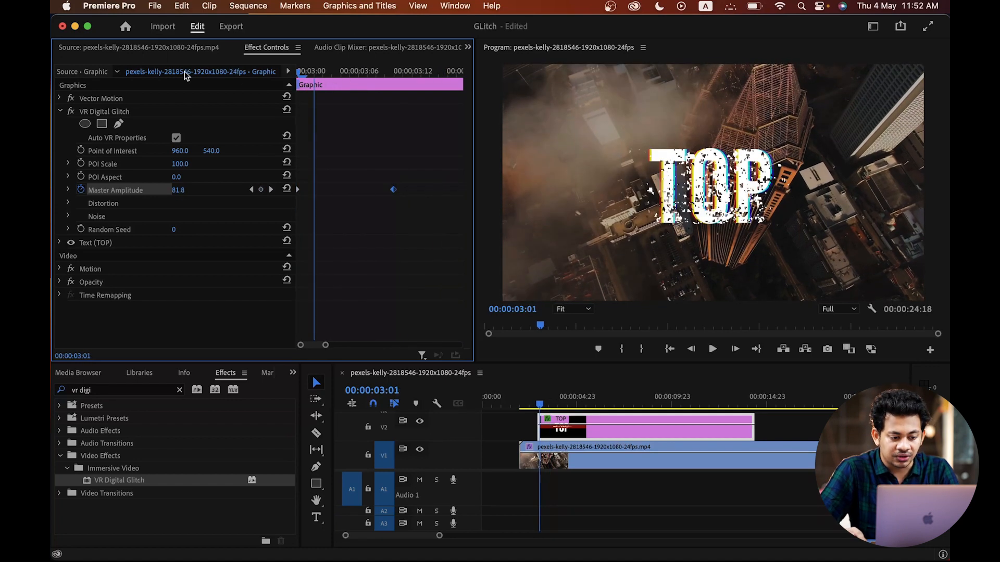
key(space)
key(space)
drag(361, 70, 203, 70)
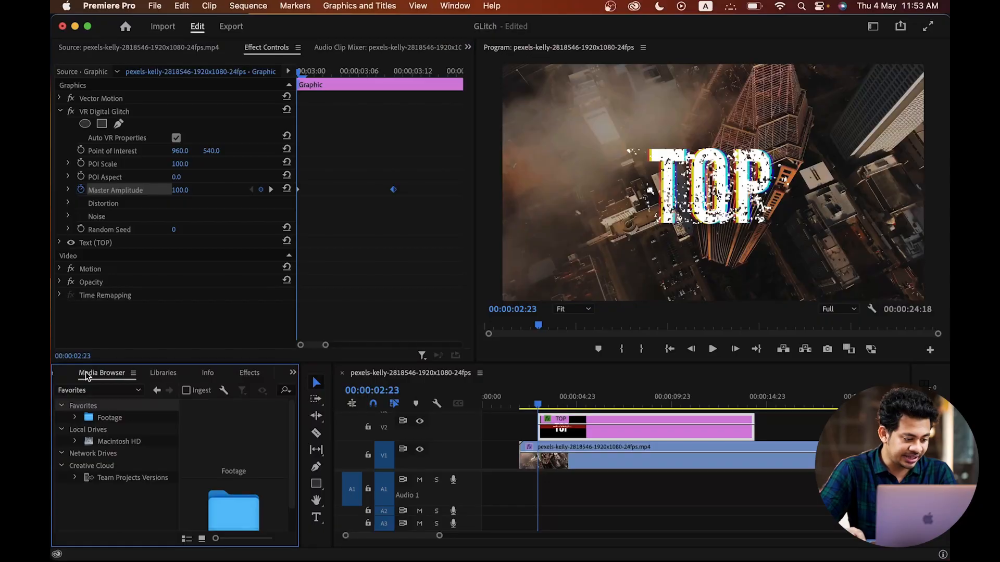
- Place Intro Glitch Sound.mp3 from the project on audio track A1 and position its start at about 00:00:02:08
click(67, 374)
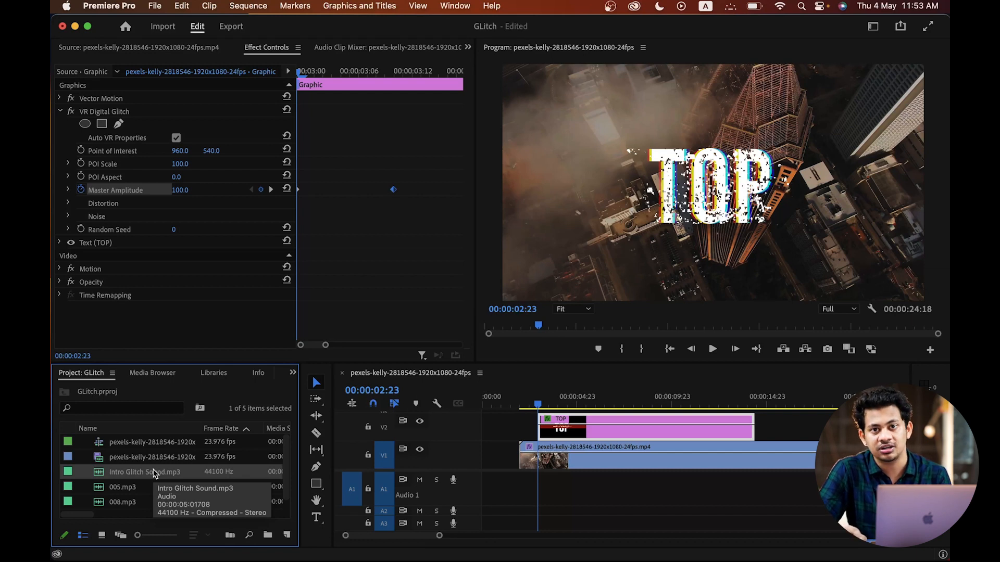
drag(153, 470, 504, 489)
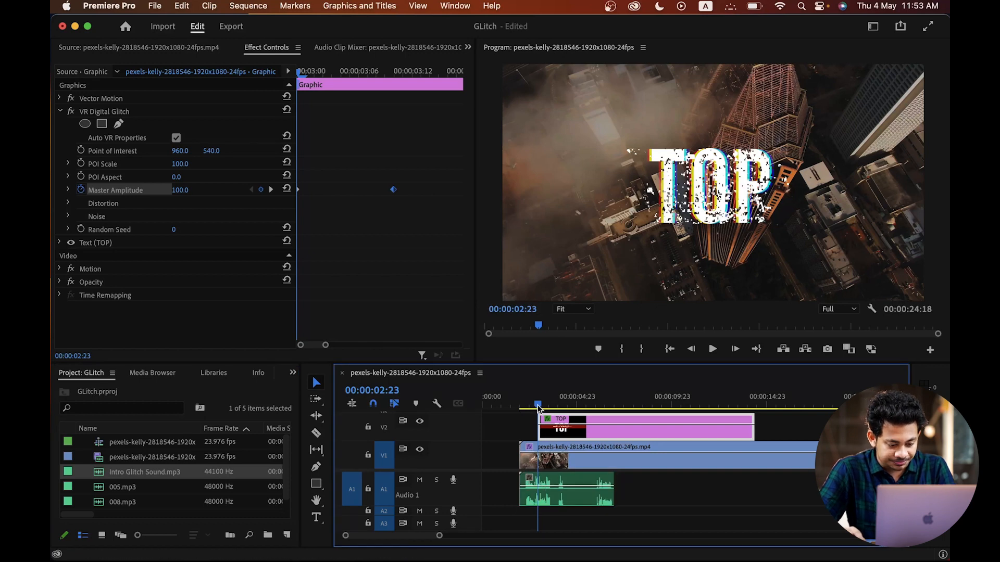
drag(538, 409, 527, 409)
drag(566, 484, 572, 482)
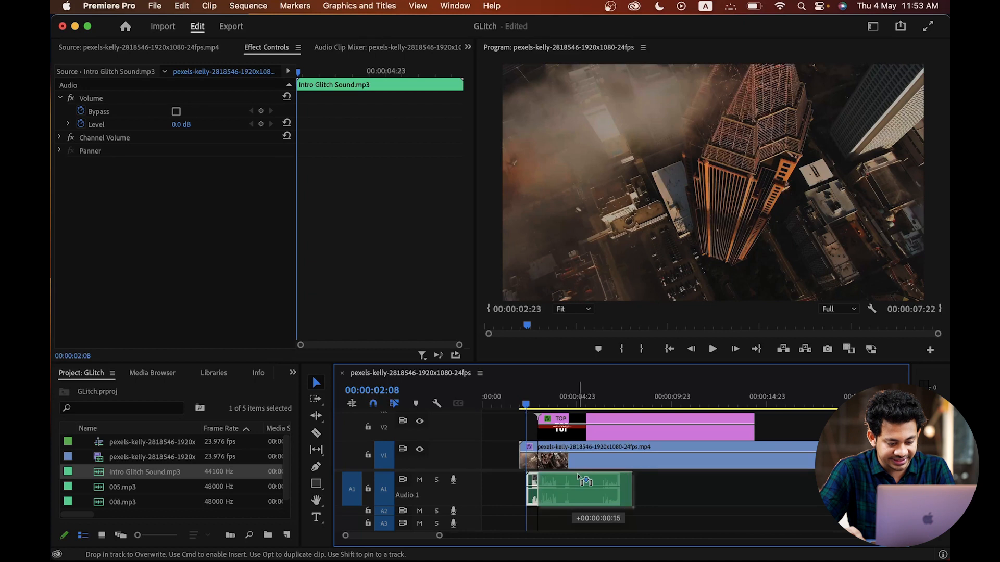
- Trim the end of the glitch sound to about 00:00:04:13 and apply the default transition to its end
drag(615, 498, 565, 491)
right_click(565, 490)
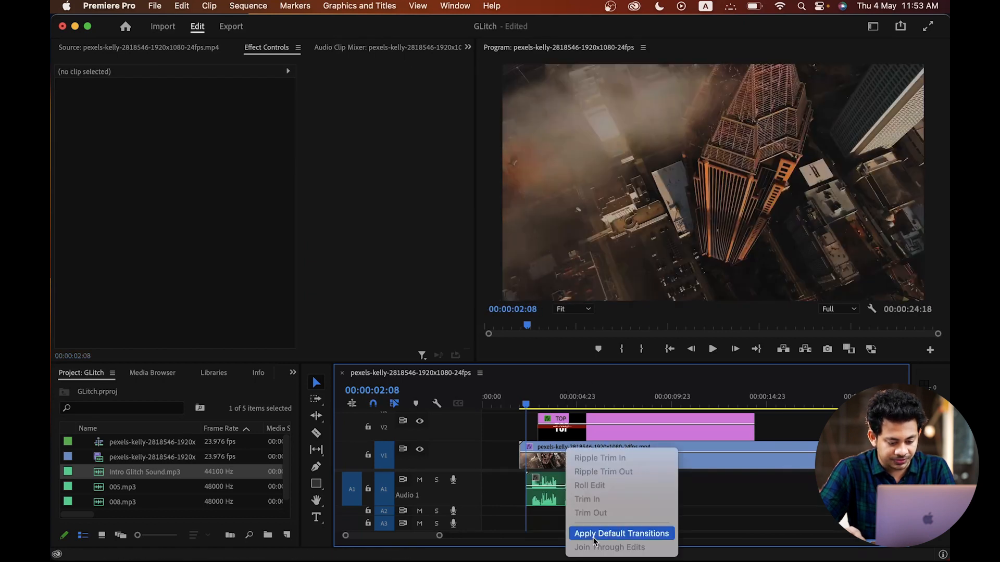
click(594, 535)
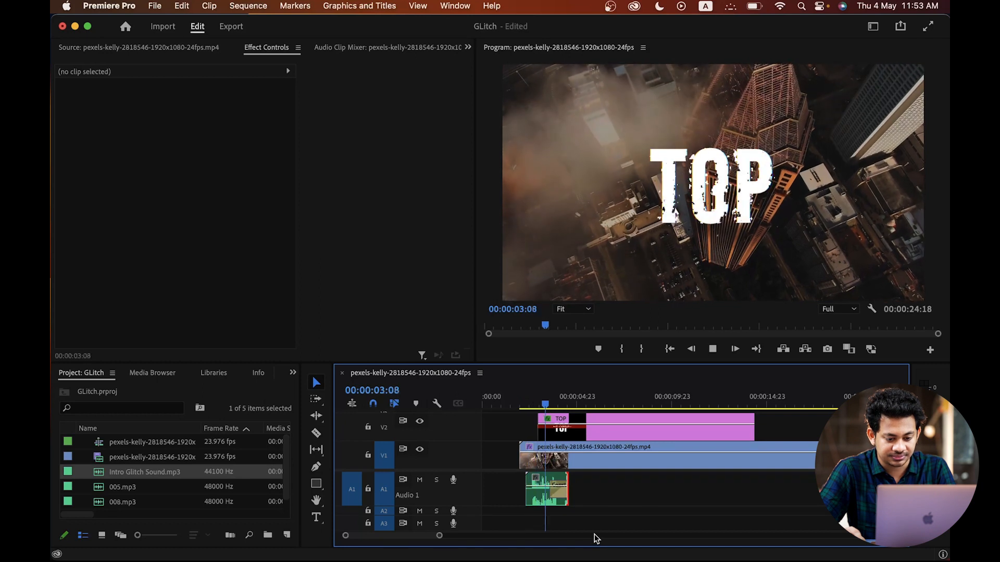
- Shift the glitch sound slightly to start at about 00:00:02:14, closer to the TOP title, and play it back
key(space)
click(537, 386)
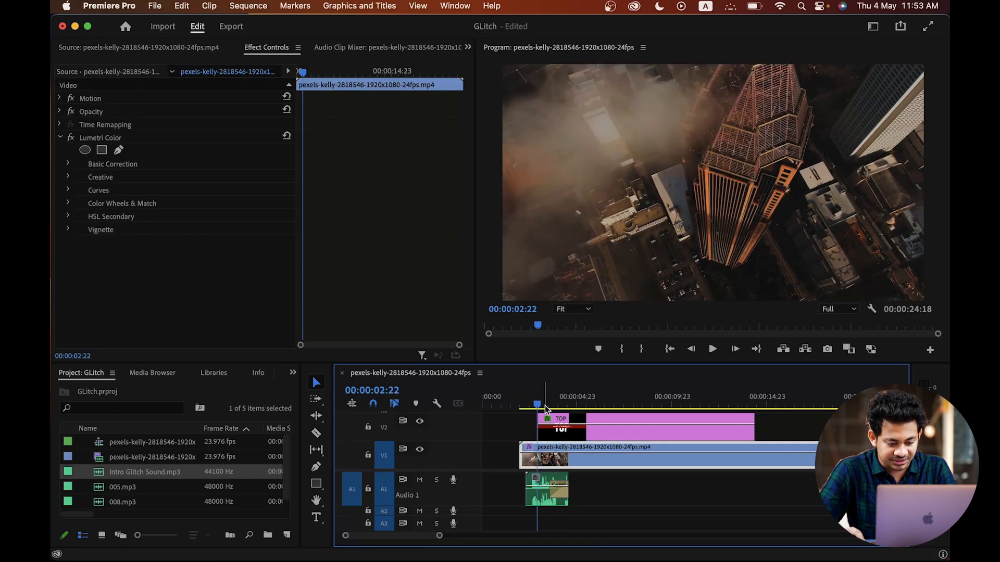
drag(538, 406, 536, 407)
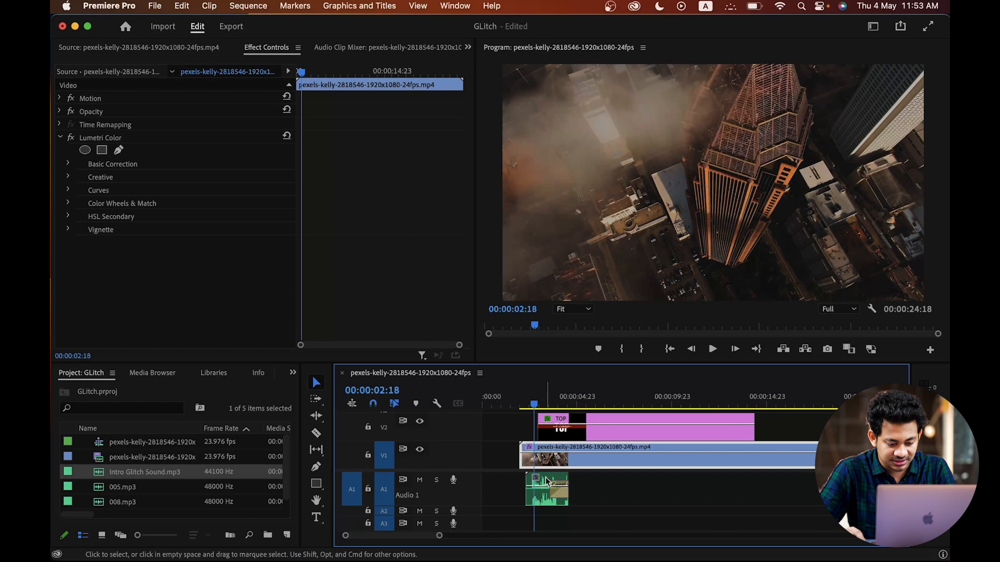
drag(546, 480, 553, 482)
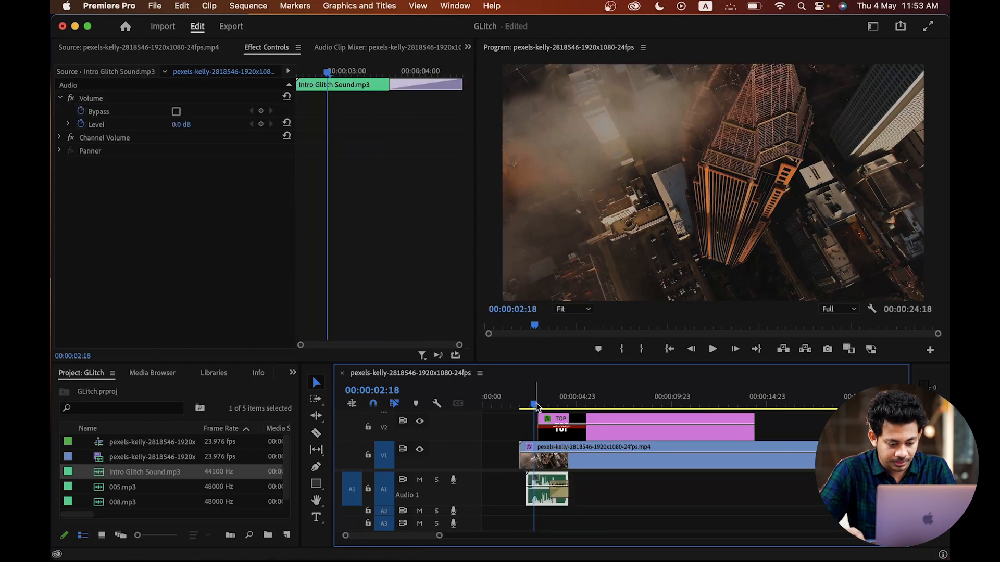
drag(536, 405, 533, 406)
drag(554, 482, 559, 482)
key(space)
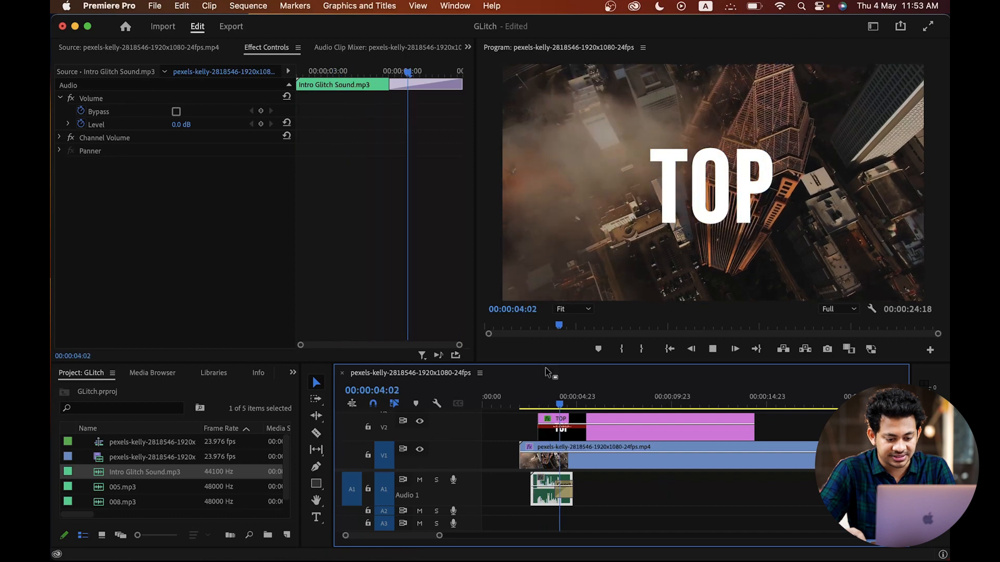
- Trim the end of the glitch sound slightly shorter, to about 00:00:04:10, and replay the title with its sound
click(526, 402)
drag(569, 496, 565, 495)
key(space)
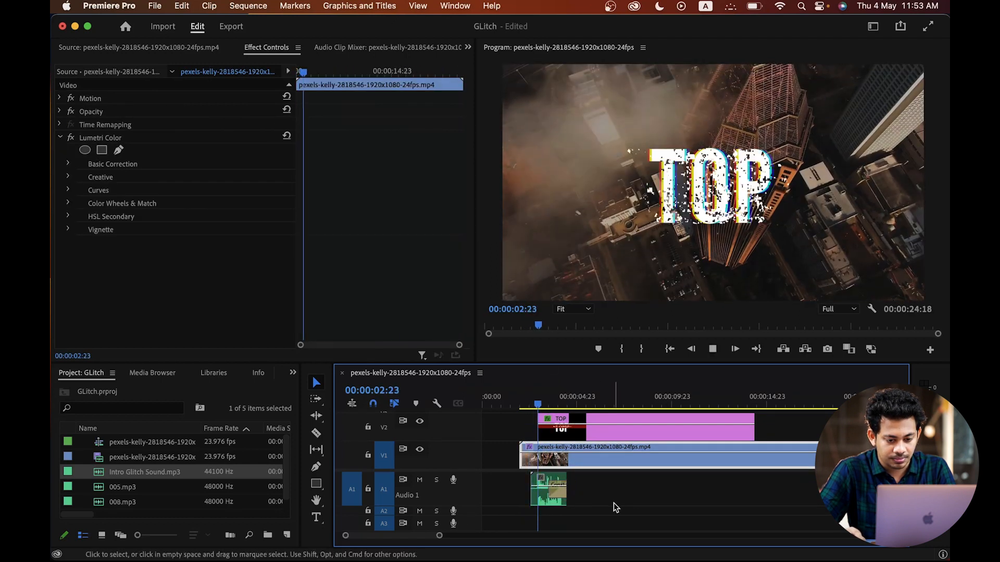
click(531, 399)
key(space)
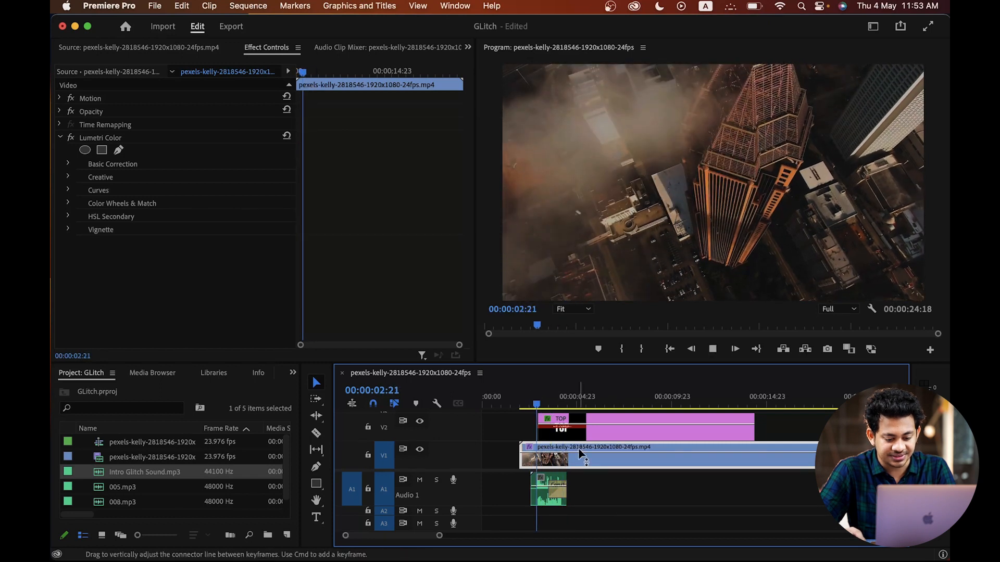